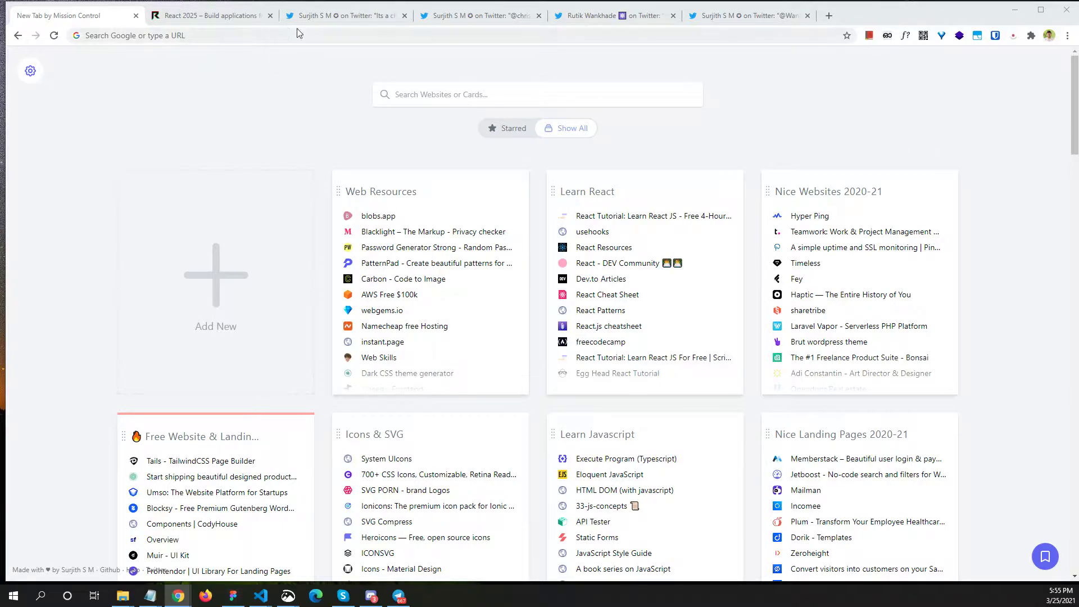
- Read through the first Twitter thread about the Mission Control extension
click(337, 16)
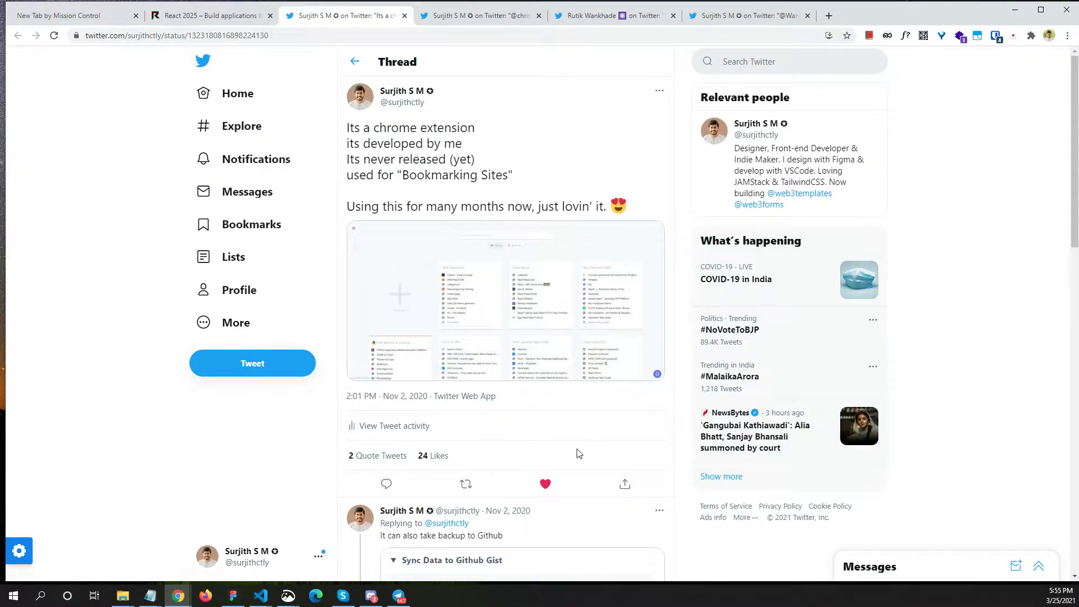
scroll(564, 453, down, 6)
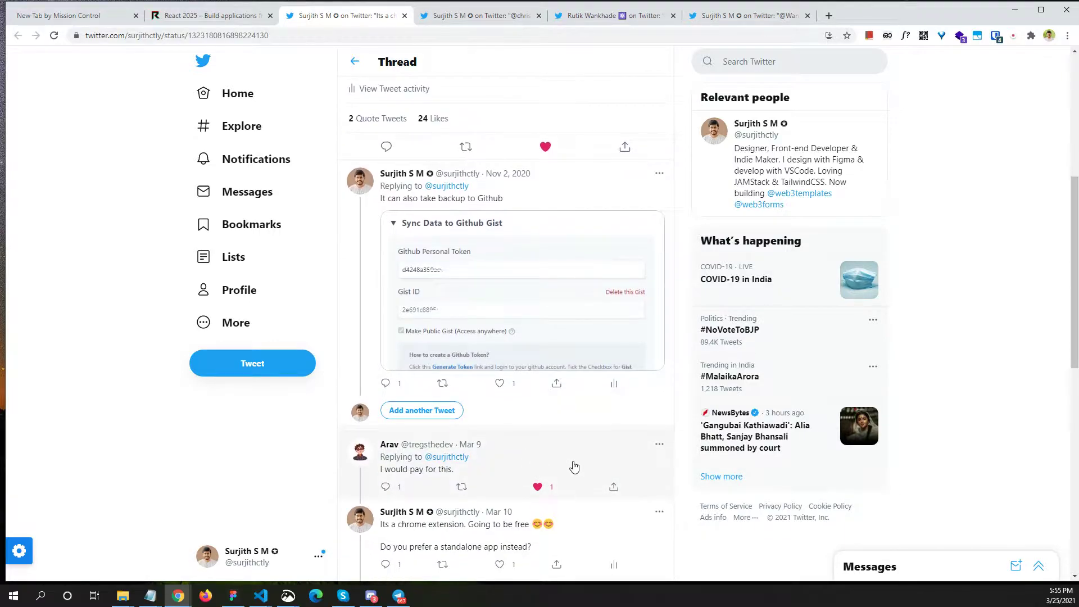
scroll(568, 459, down, 2)
scroll(461, 380, down, 3)
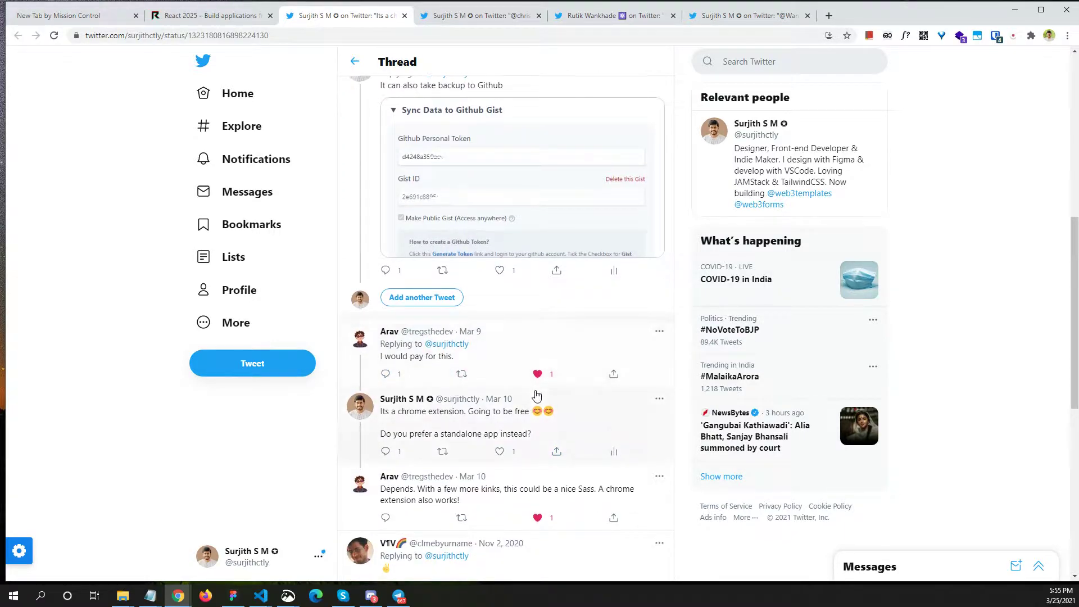
- Read the reply tweet thread in the second Twitter tab
click(487, 17)
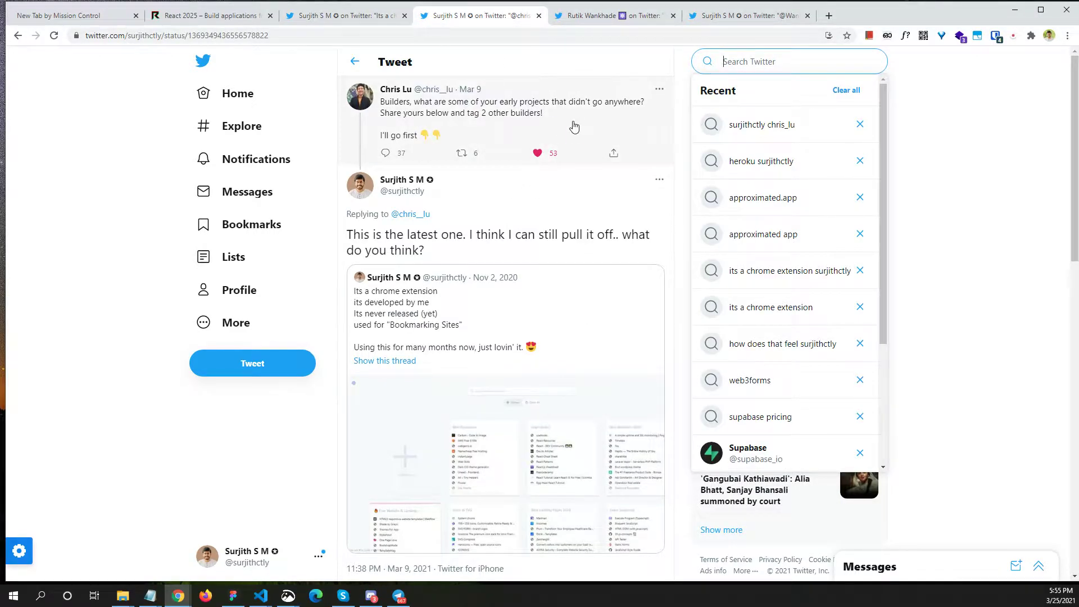
scroll(511, 264, down, 9)
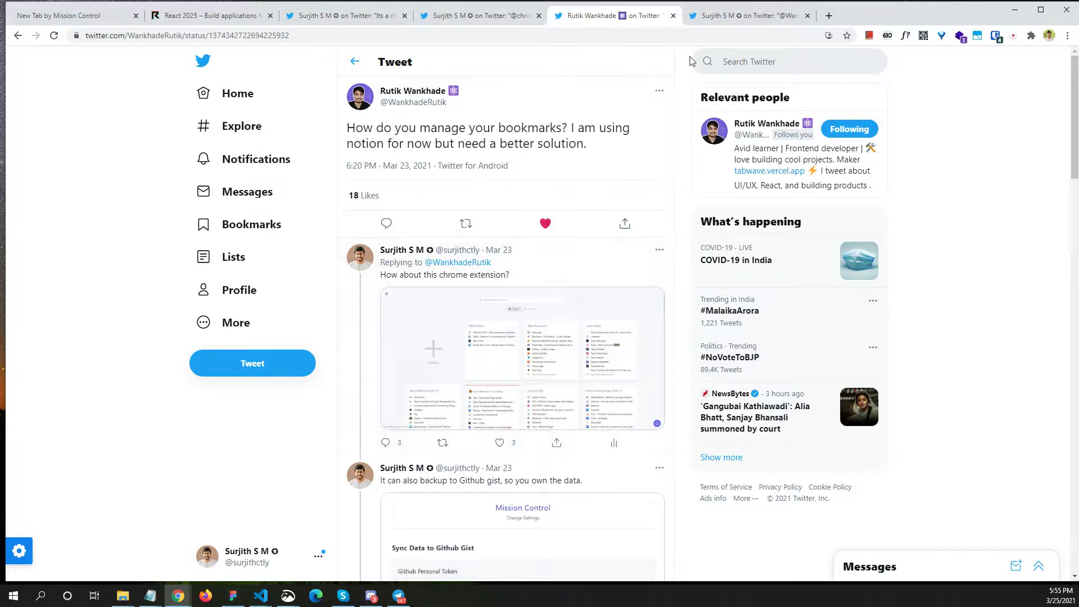
scroll(576, 256, down, 3)
scroll(604, 232, up, 3)
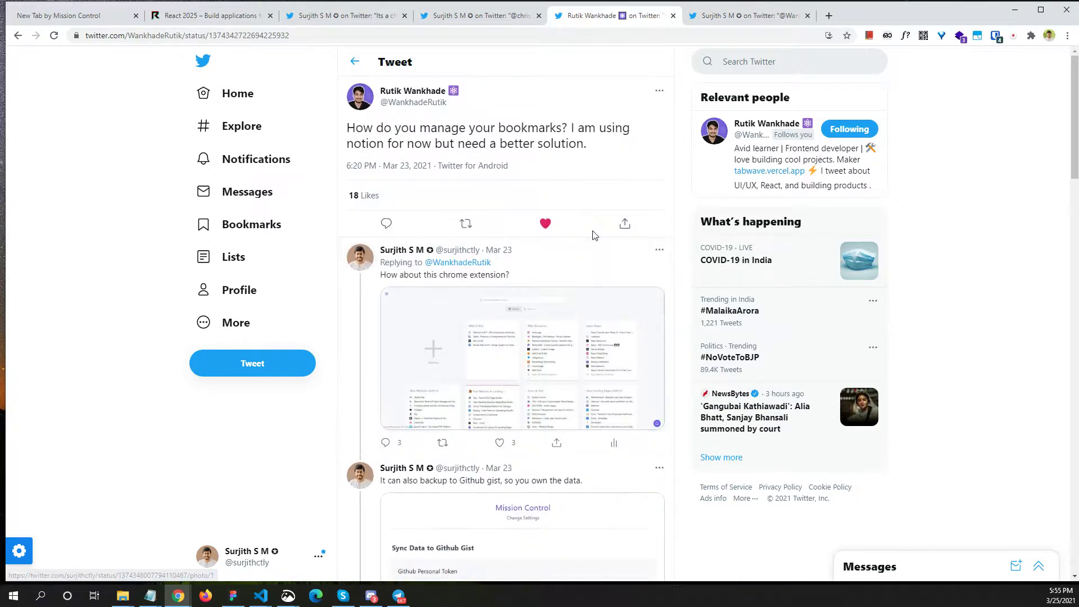
- Read a third tweet thread about the extension, then return to Mission Control
click(697, 18)
scroll(597, 349, down, 8)
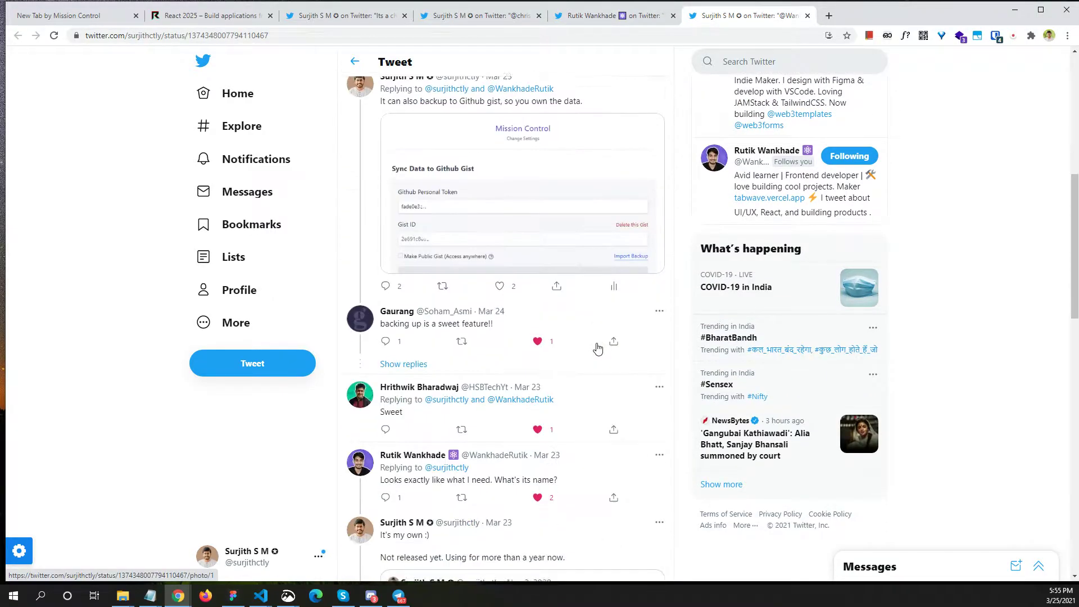
scroll(628, 384, down, 6)
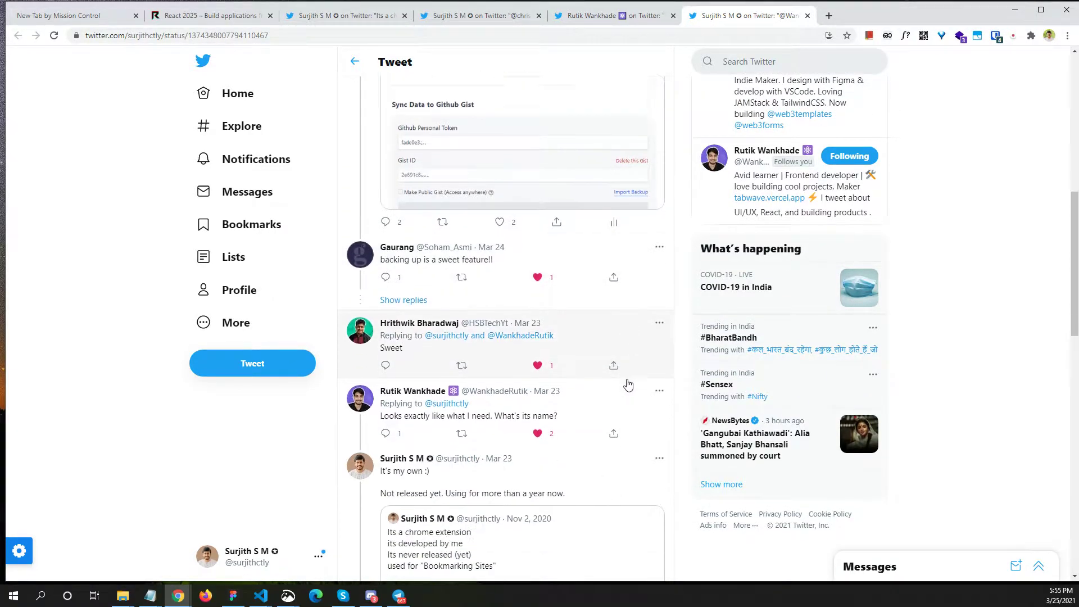
scroll(627, 384, down, 4)
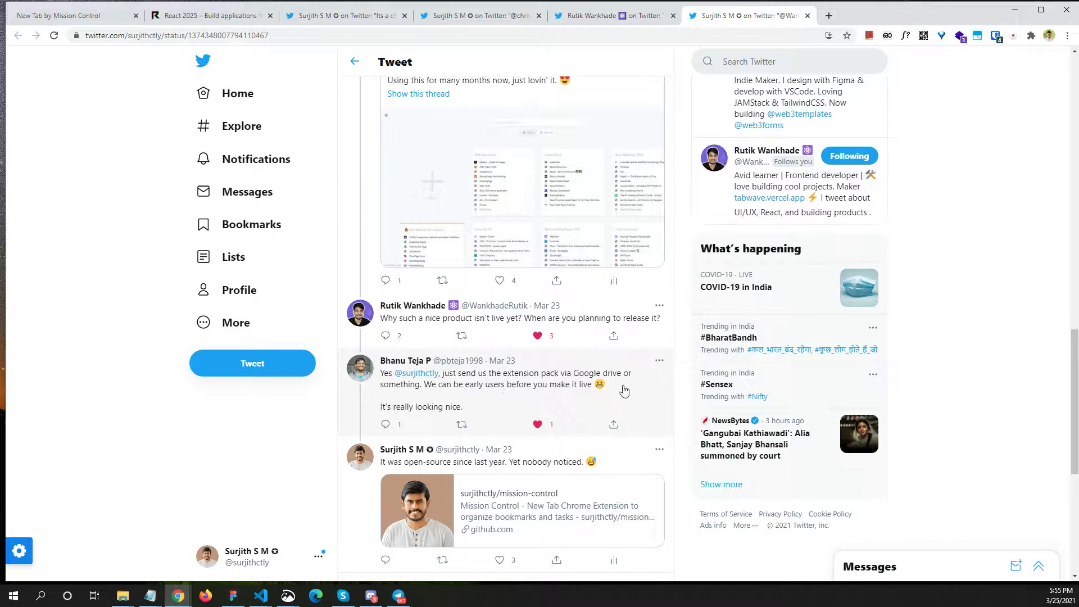
scroll(624, 390, up, 3)
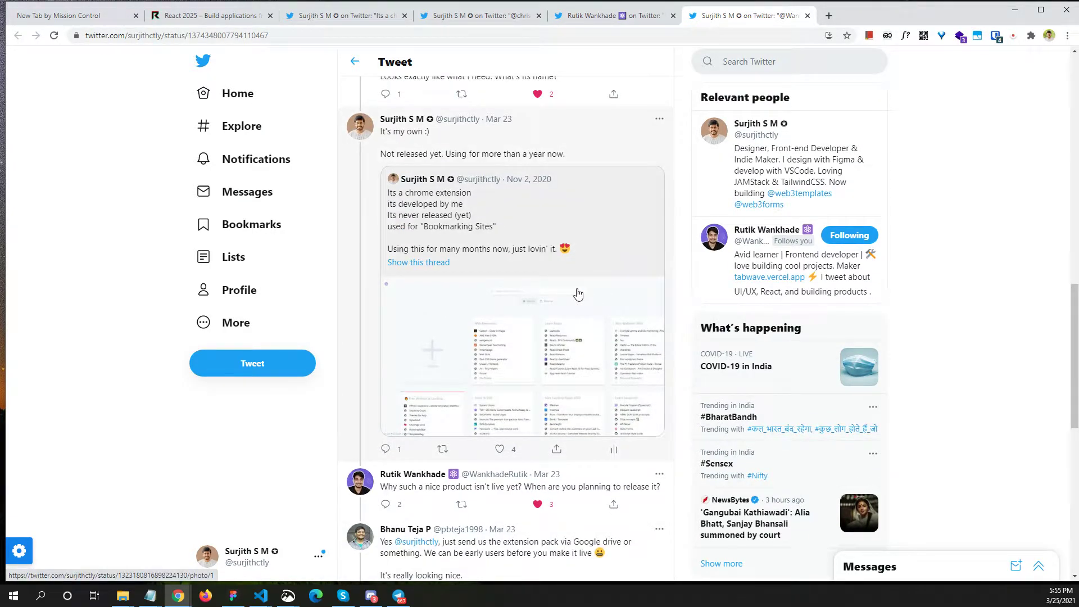
scroll(578, 294, up, 1)
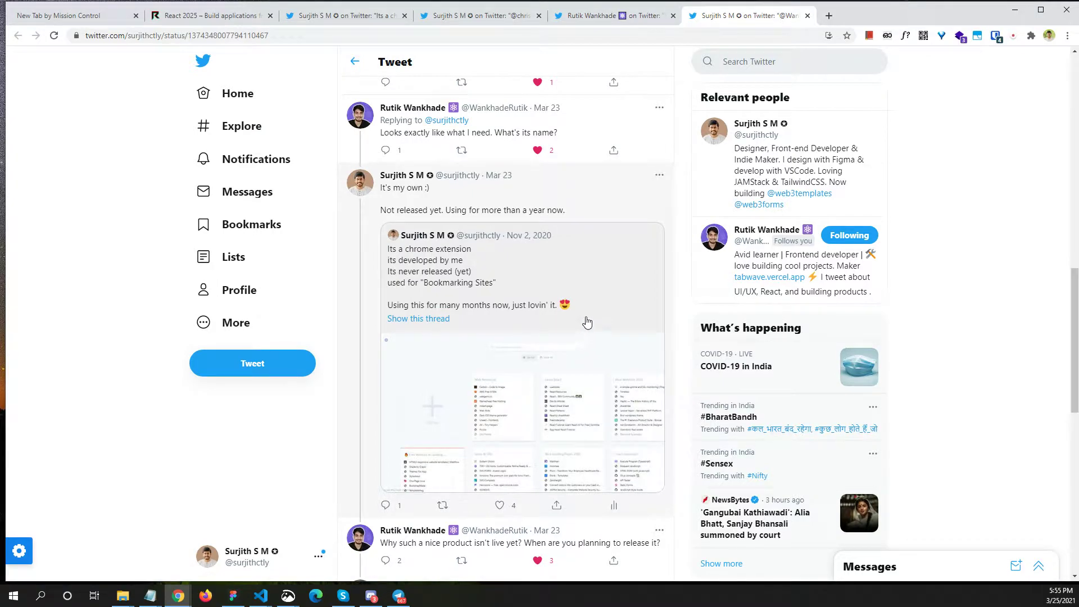
click(73, 16)
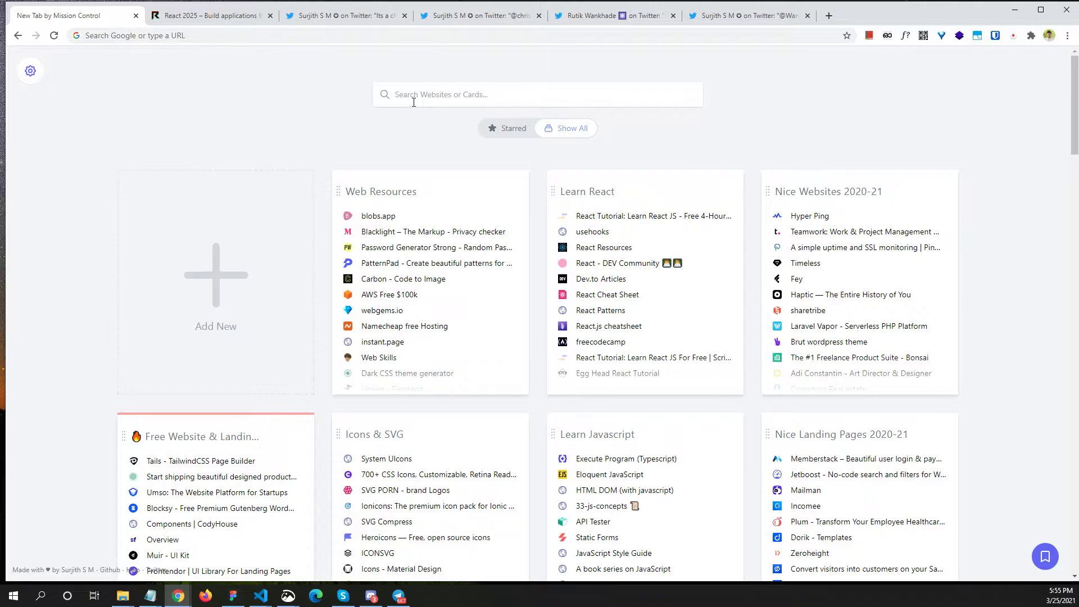
- Copy the react2025.com address from the React 2025 site's address bar
click(196, 22)
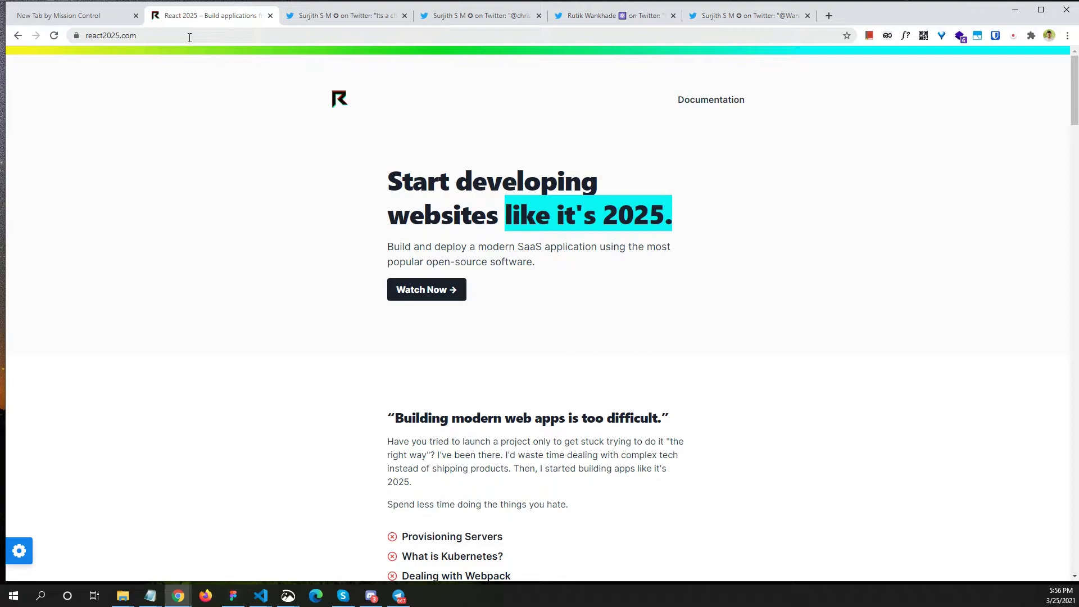
click(120, 37)
right_click(119, 38)
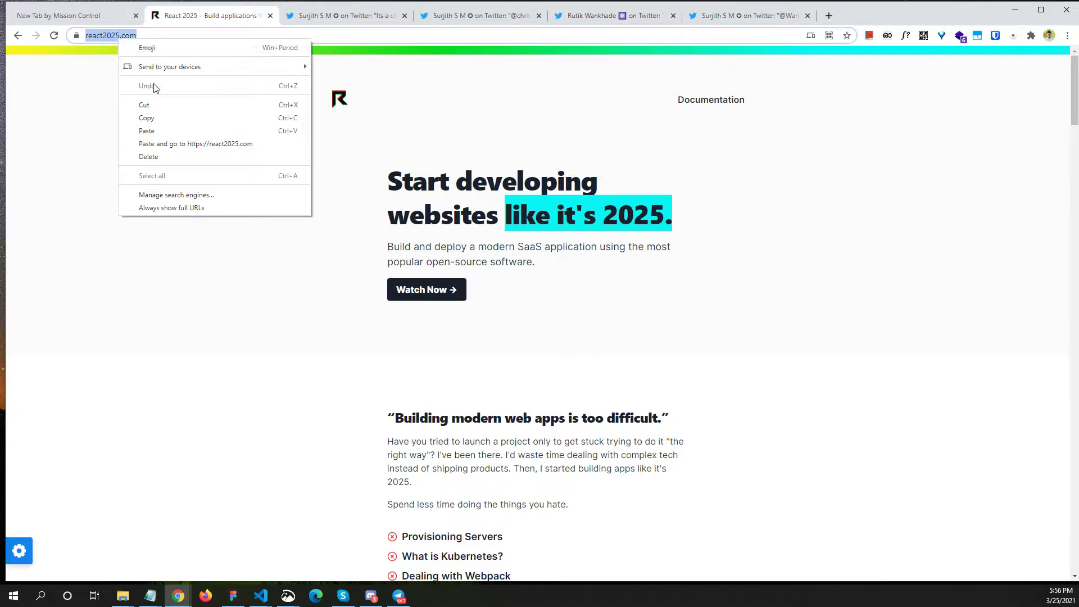
click(149, 119)
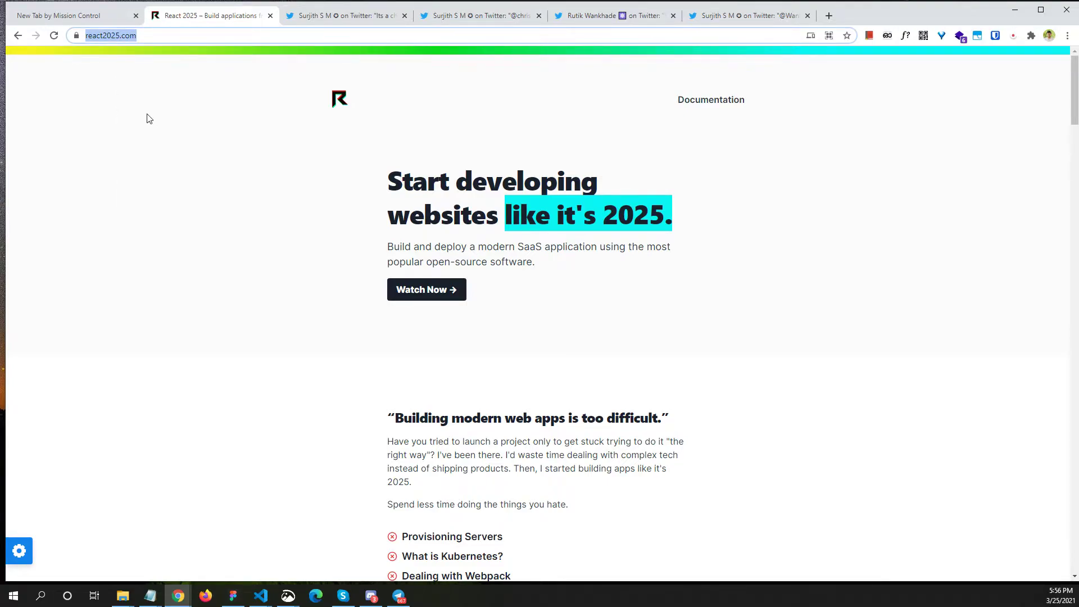
- Dismiss the page menu, copy react2025.com again, and go back to Mission Control
right_click(145, 116)
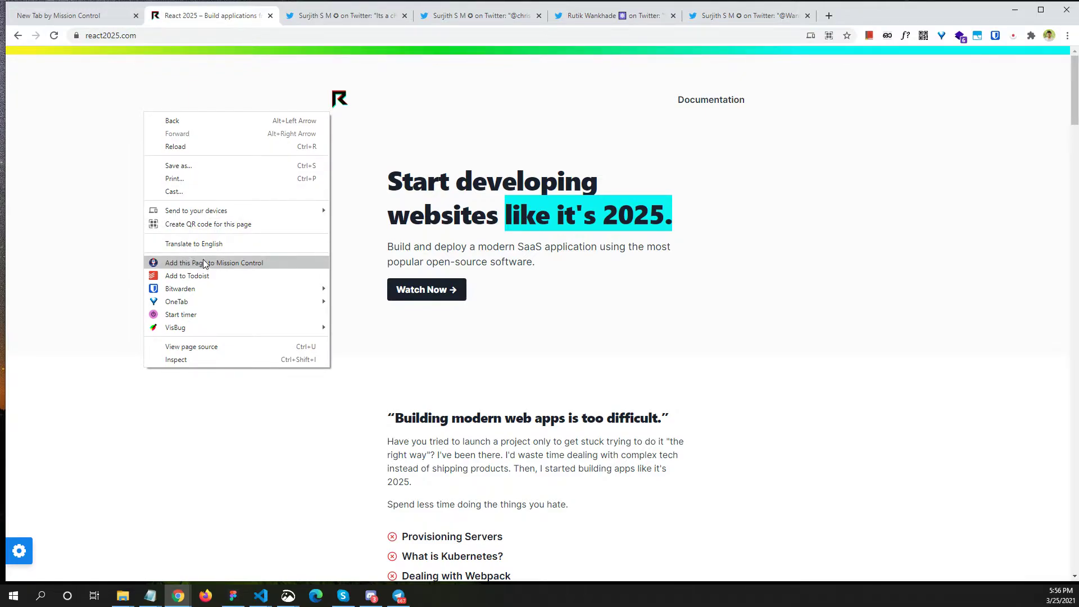
click(115, 142)
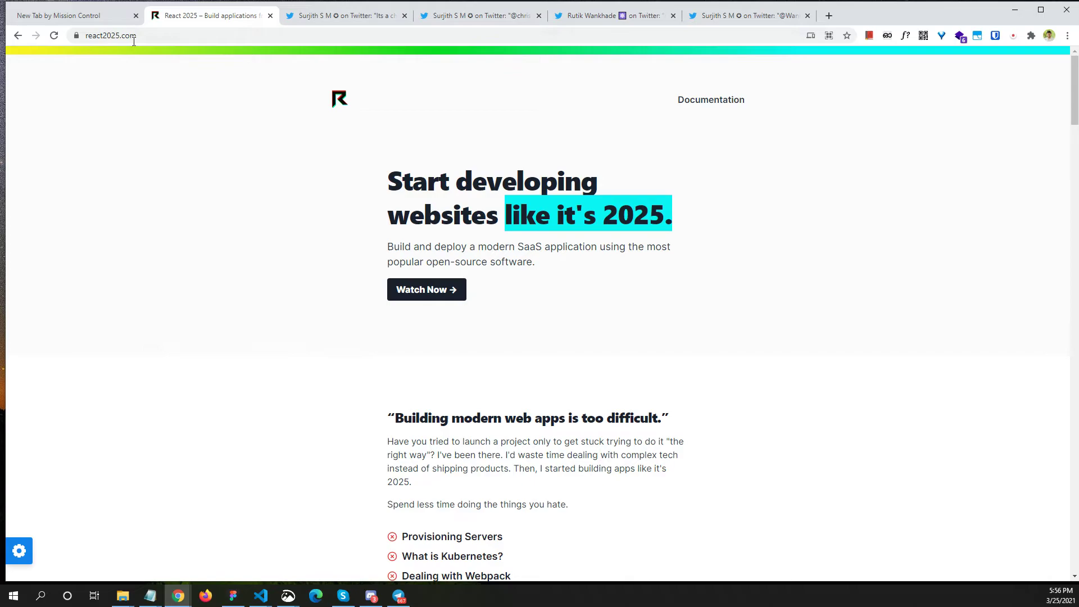
click(113, 35)
right_click(114, 36)
click(147, 115)
click(94, 21)
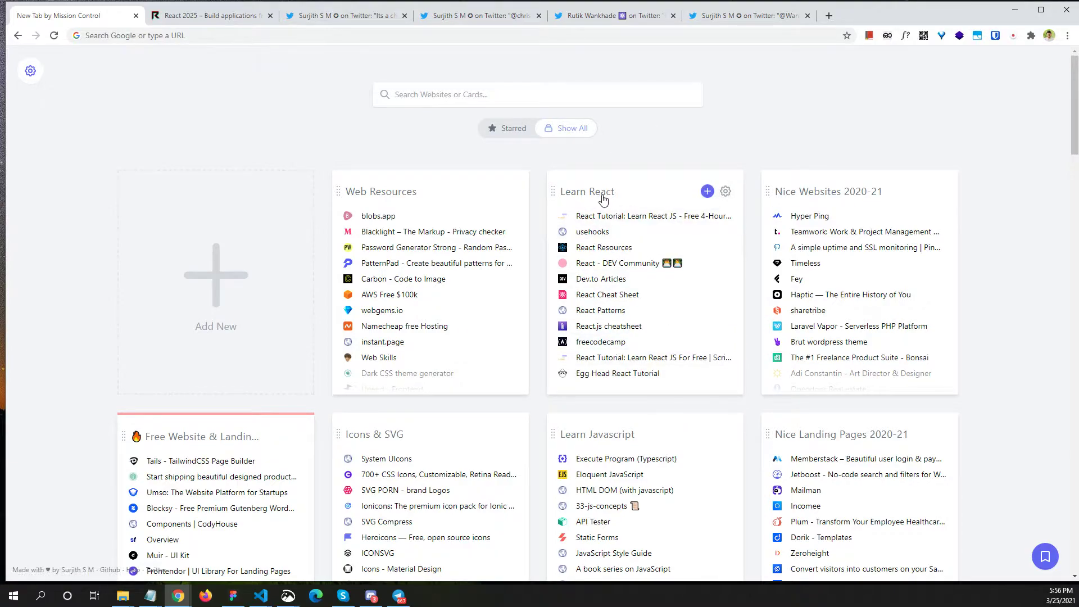
click(707, 192)
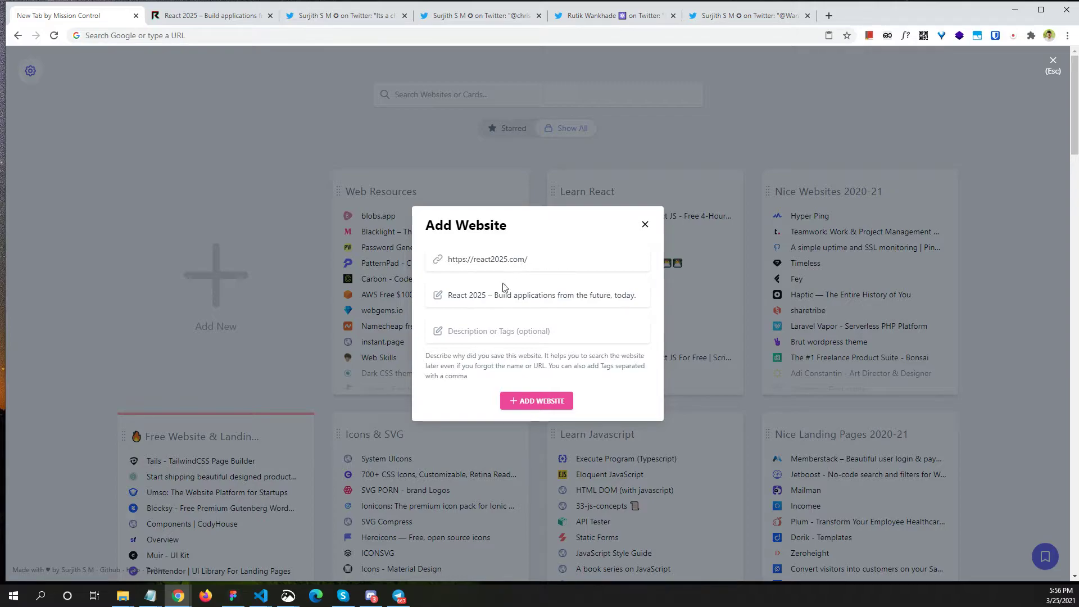
click(479, 328)
click(539, 400)
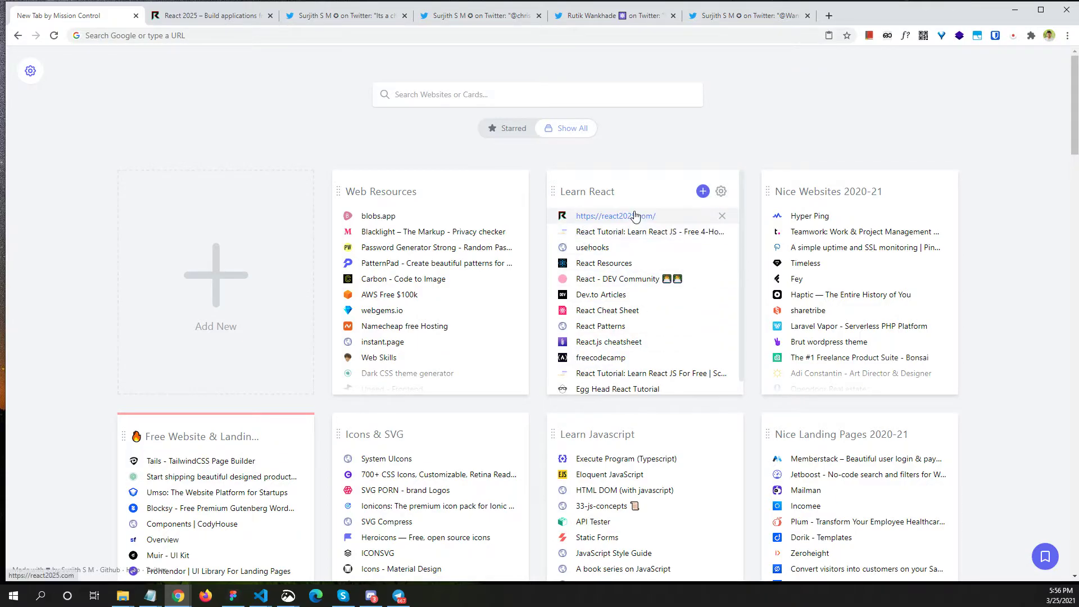
- Scroll the bookmark cards, filter to Starred, then switch back to Show All
scroll(1004, 257, down, 3)
scroll(1009, 285, down, 7)
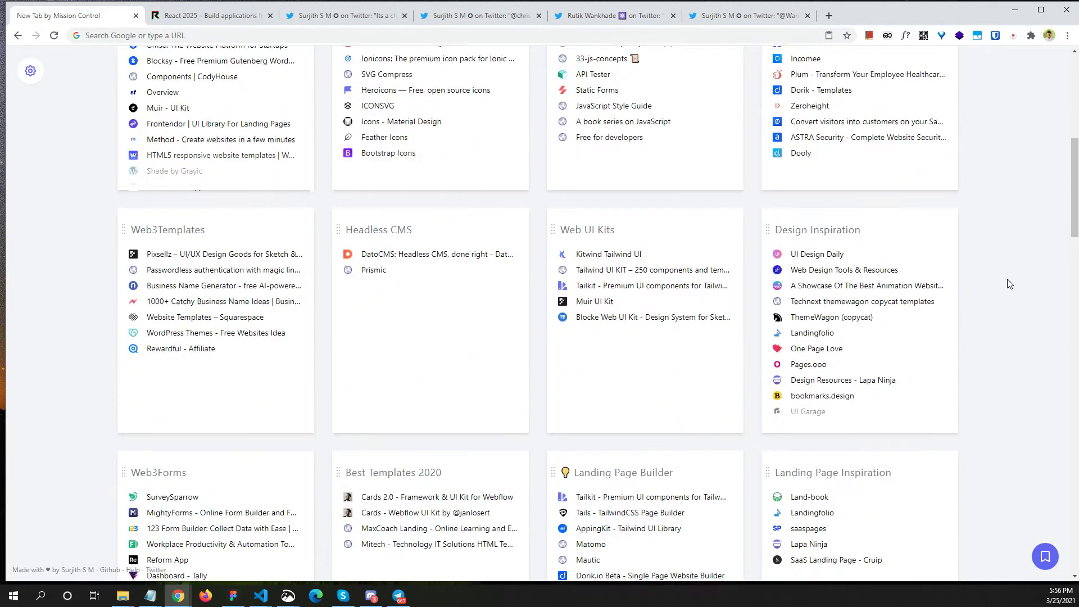
scroll(1003, 304, up, 9)
scroll(1005, 307, up, 2)
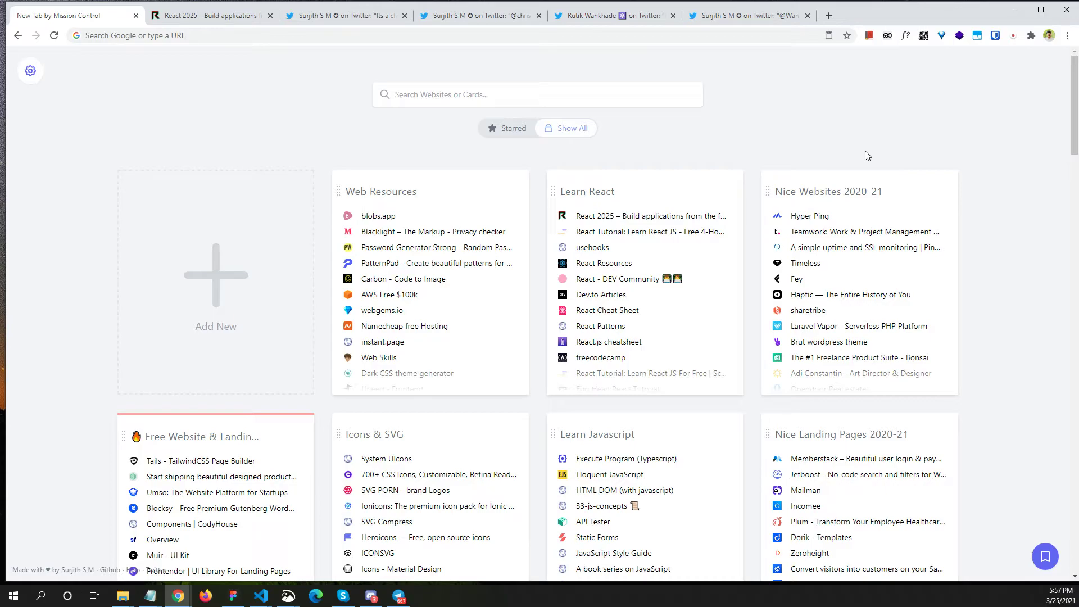
click(518, 130)
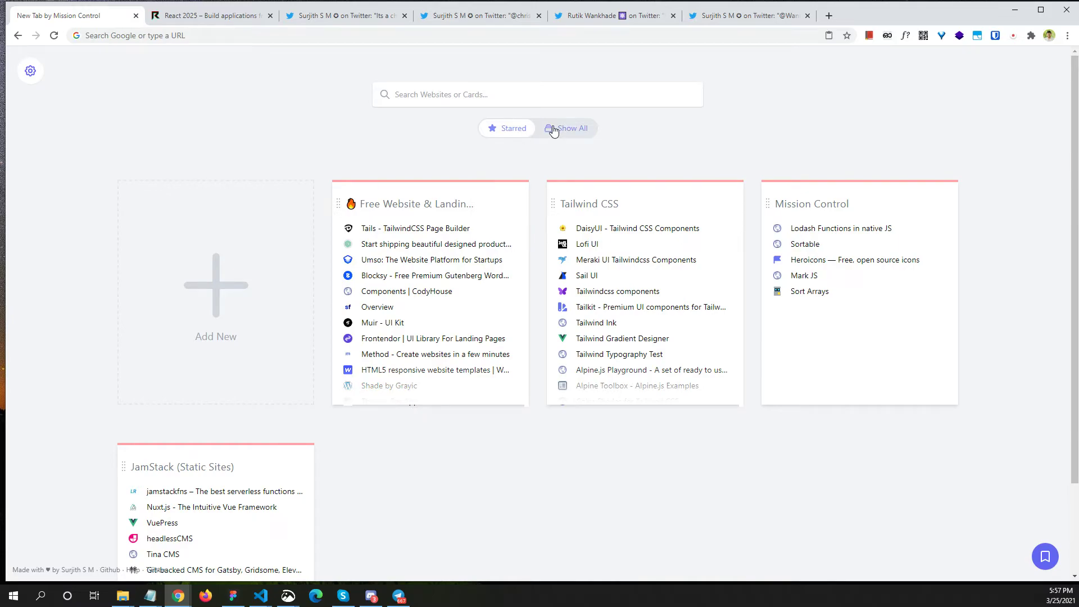
click(548, 134)
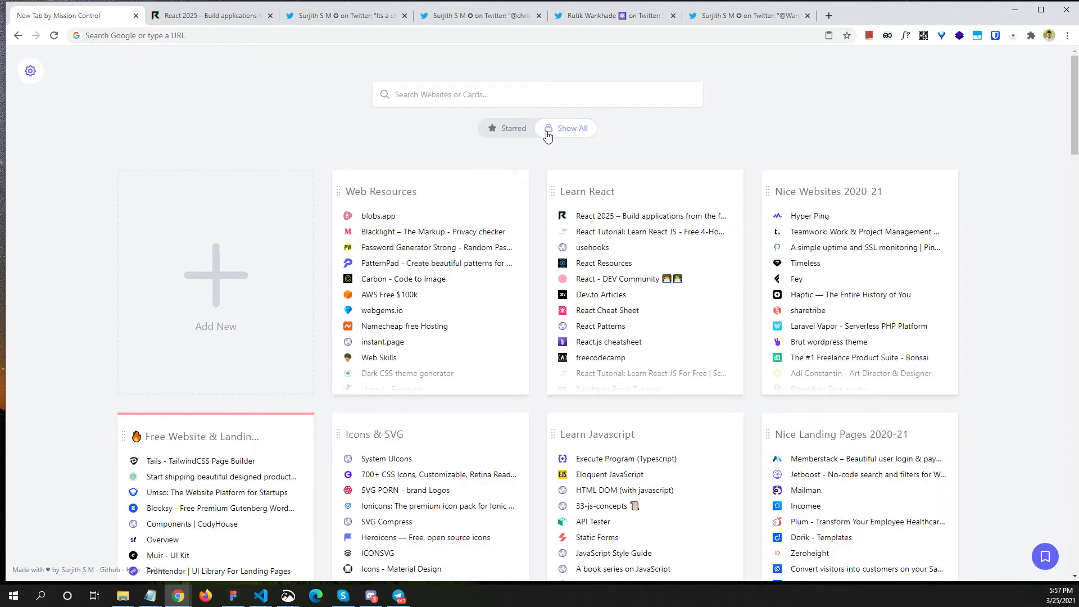
- Switch to the task lists and attempt dragging Add New bookmark from Next into Today
click(1048, 558)
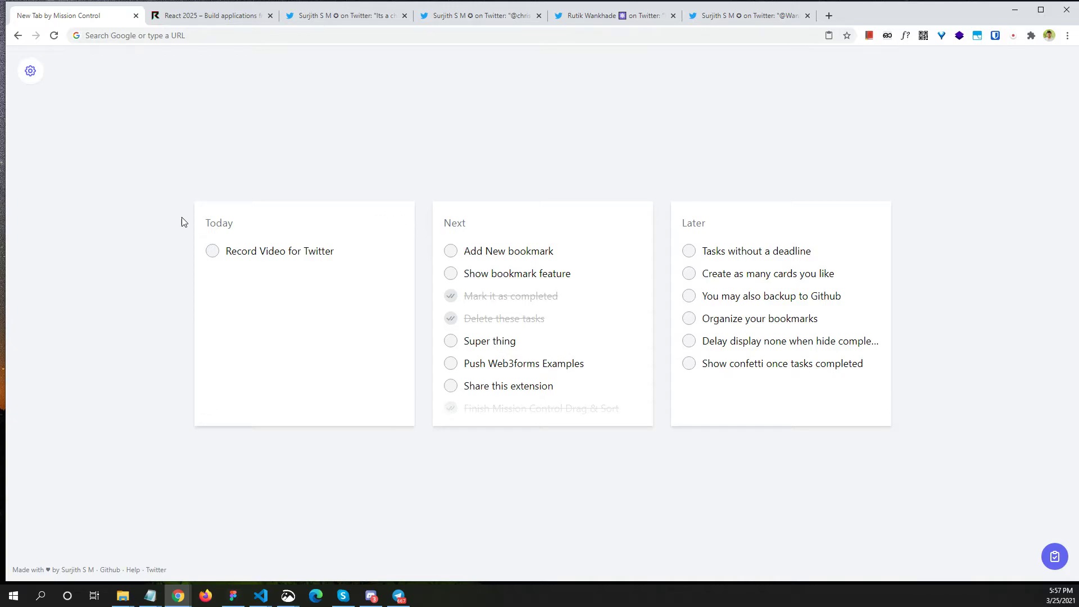
mouse_move(201, 217)
mouse_move(483, 221)
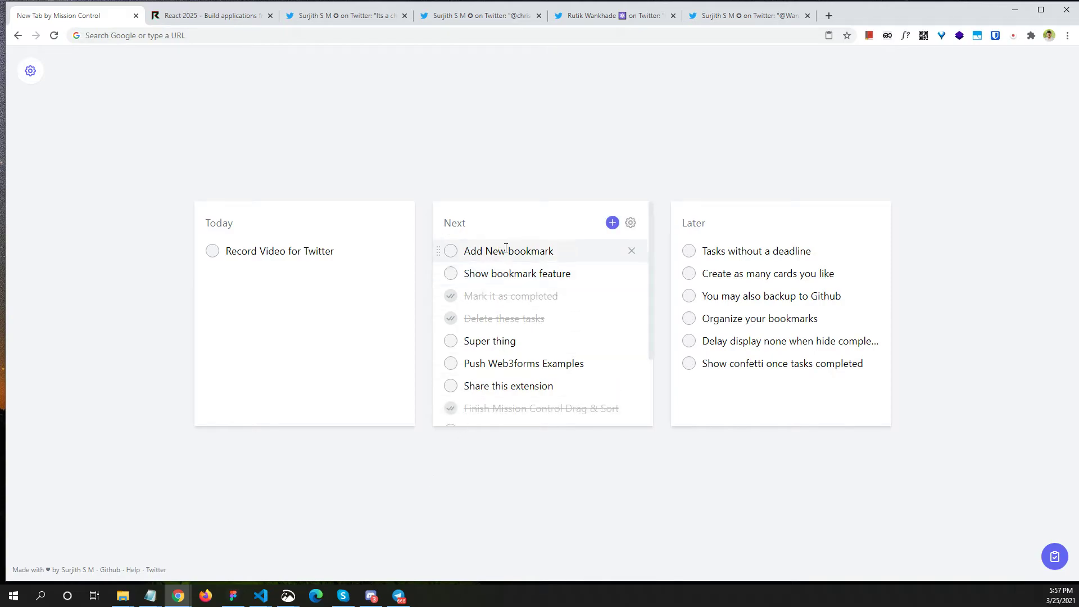
drag(517, 250, 326, 284)
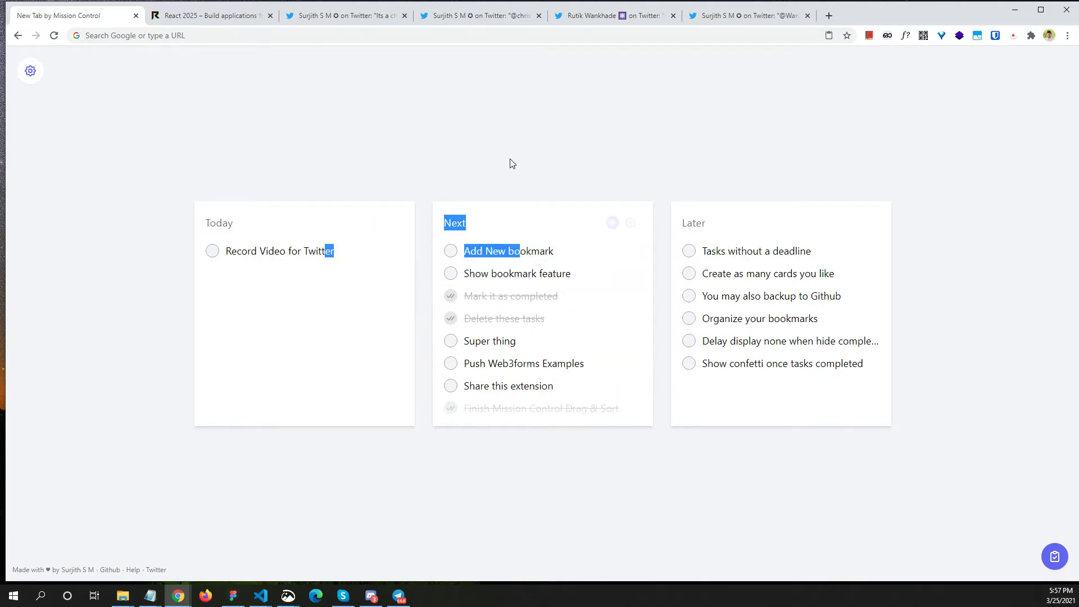
click(494, 256)
double_click(495, 251)
triple_click(439, 251)
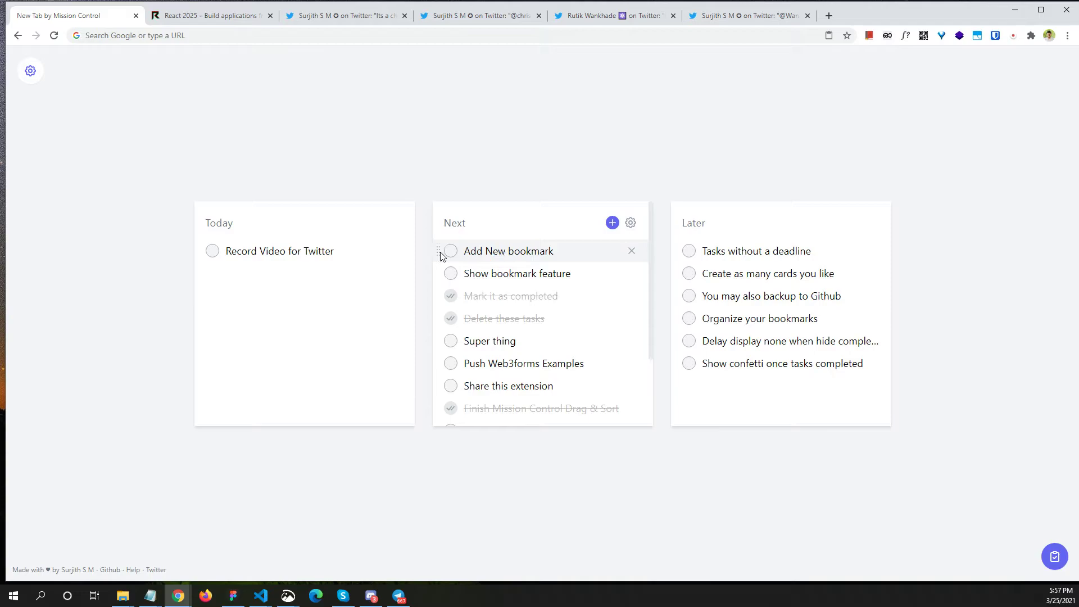
drag(439, 251, 367, 282)
click(448, 201)
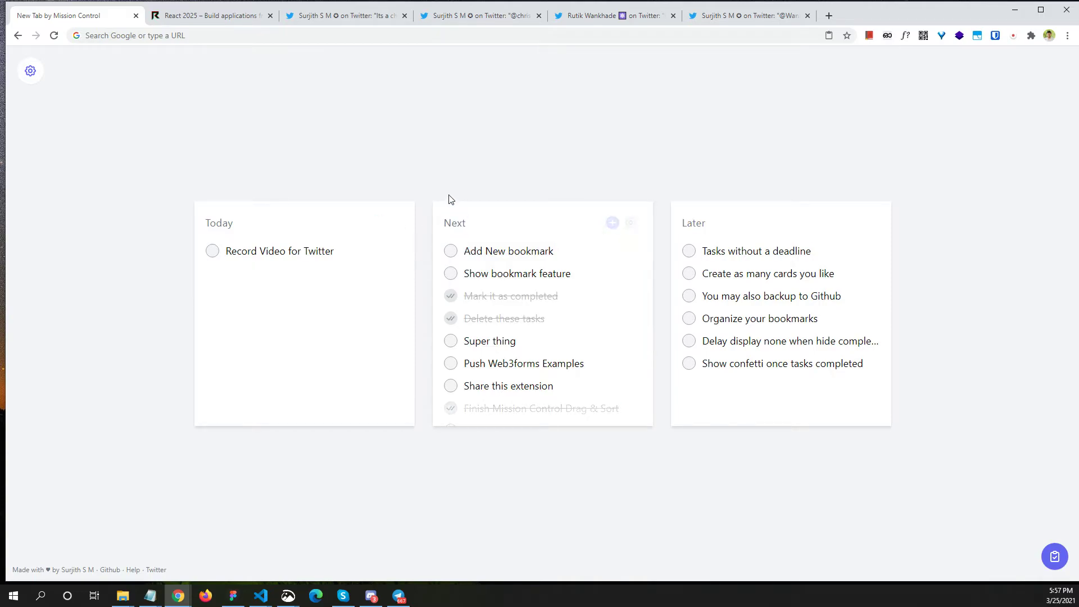
- Clear the stuck text selection and reload the new-tab page
drag(437, 248, 465, 265)
double_click(497, 250)
click(475, 150)
right_click(472, 146)
click(511, 176)
- Move Add New bookmark and Show bookmark feature into Today and mark both completed
drag(436, 259, 292, 272)
mouse_move(235, 288)
mouse_down()
mouse_move(241, 239)
mouse_move(229, 273)
mouse_up()
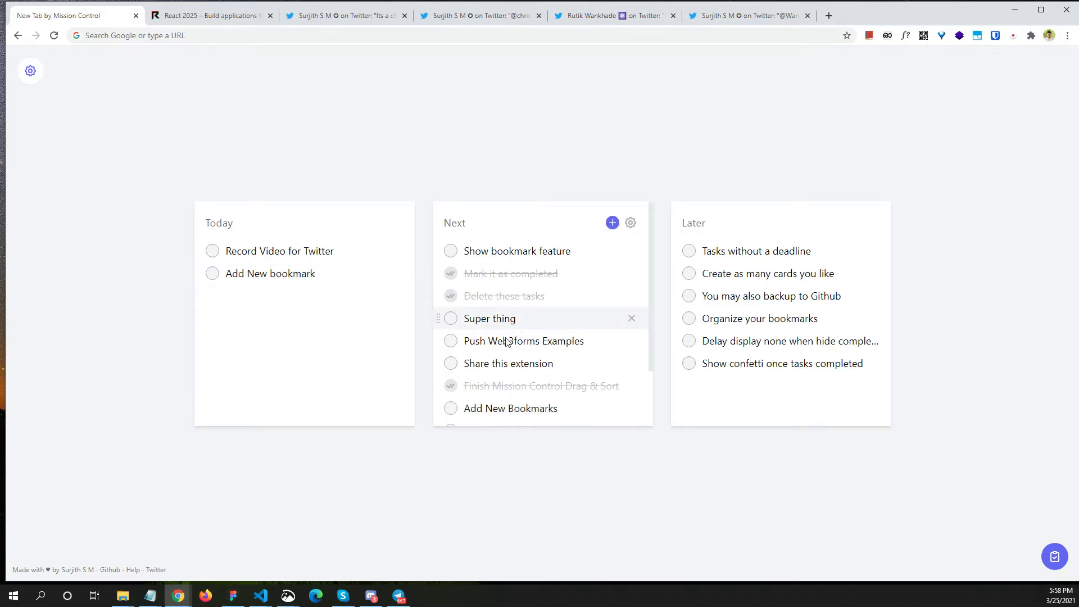
drag(436, 248, 274, 293)
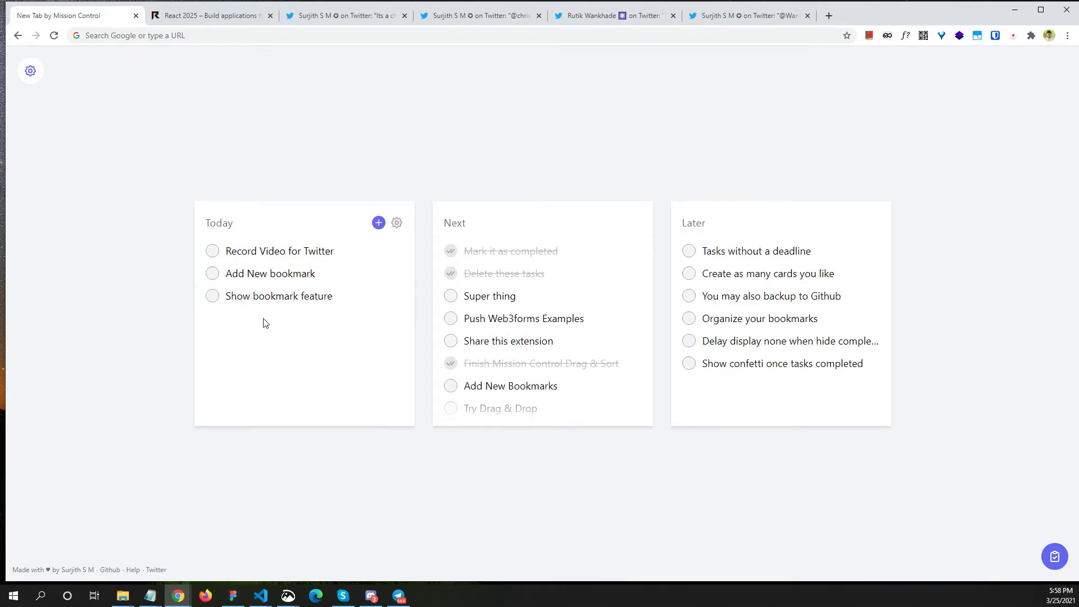
click(213, 299)
click(212, 275)
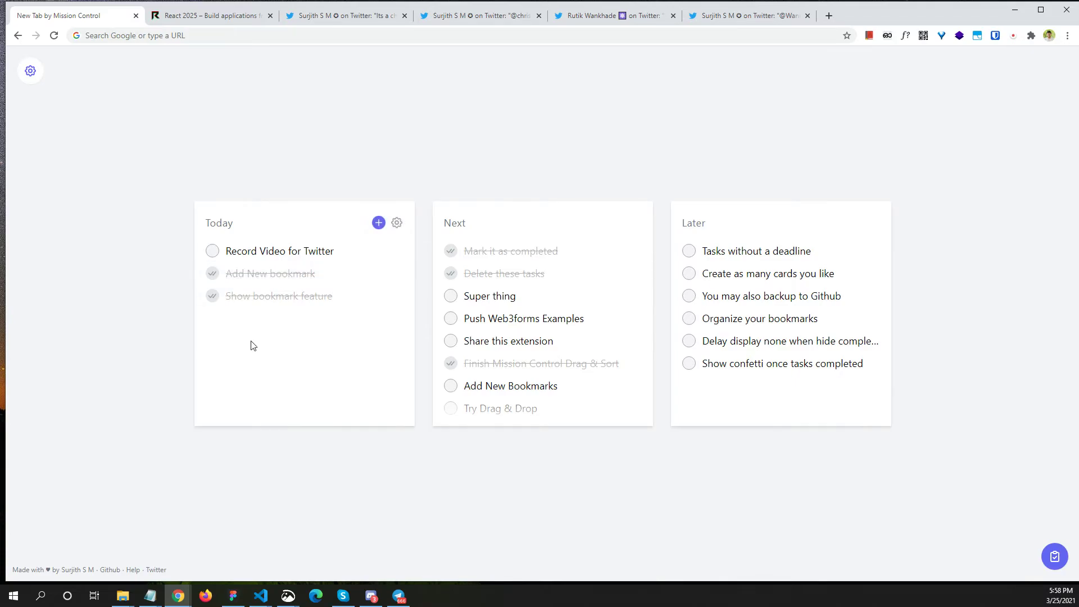
- Toggle hiding completed Today tasks off and on, then begin a new Today task
click(397, 223)
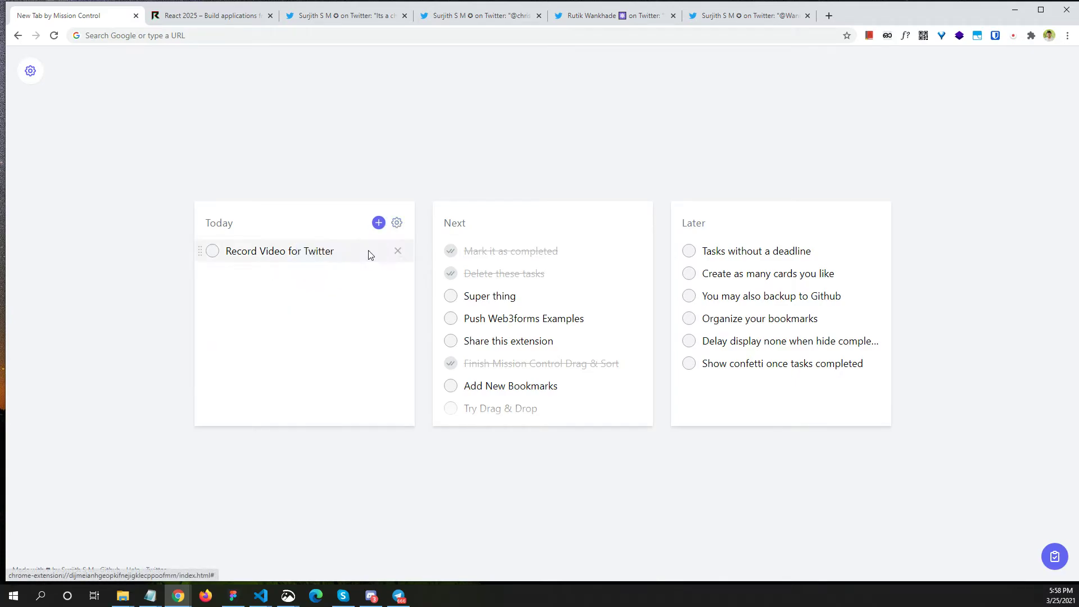
click(397, 224)
click(379, 250)
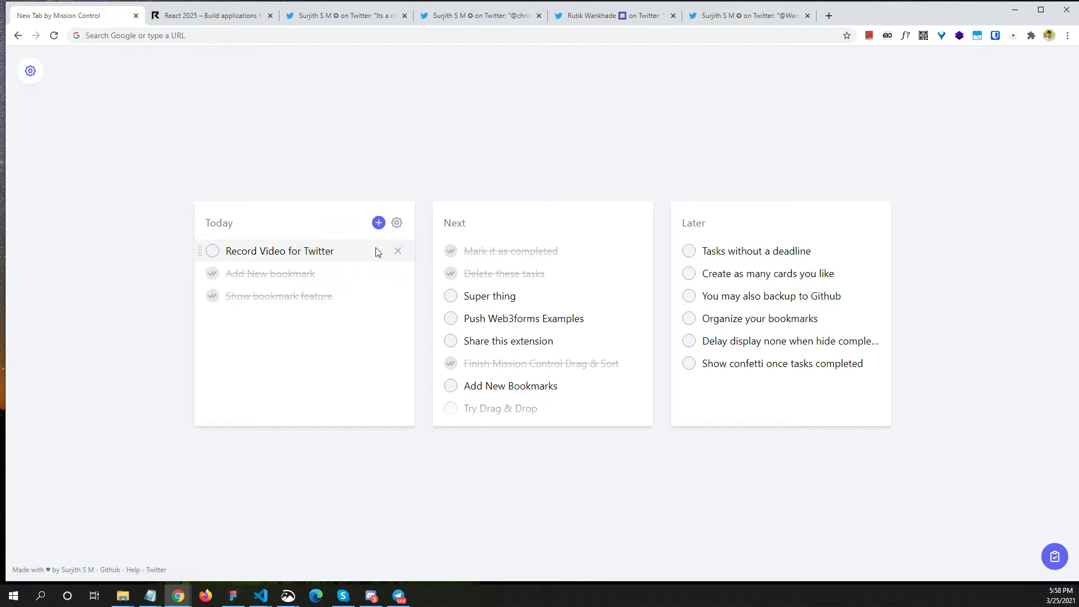
click(378, 223)
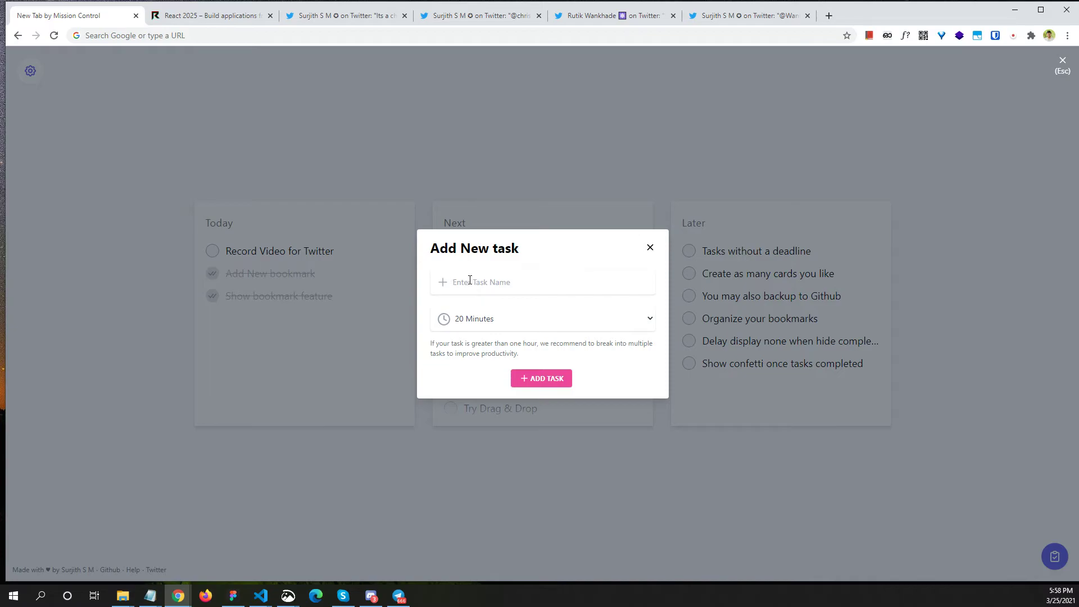
- Create Today task 'Post it to Twitter', tick off Record Video for Twitter, then show bookmarks
text(Post it to Twitter)
click(550, 384)
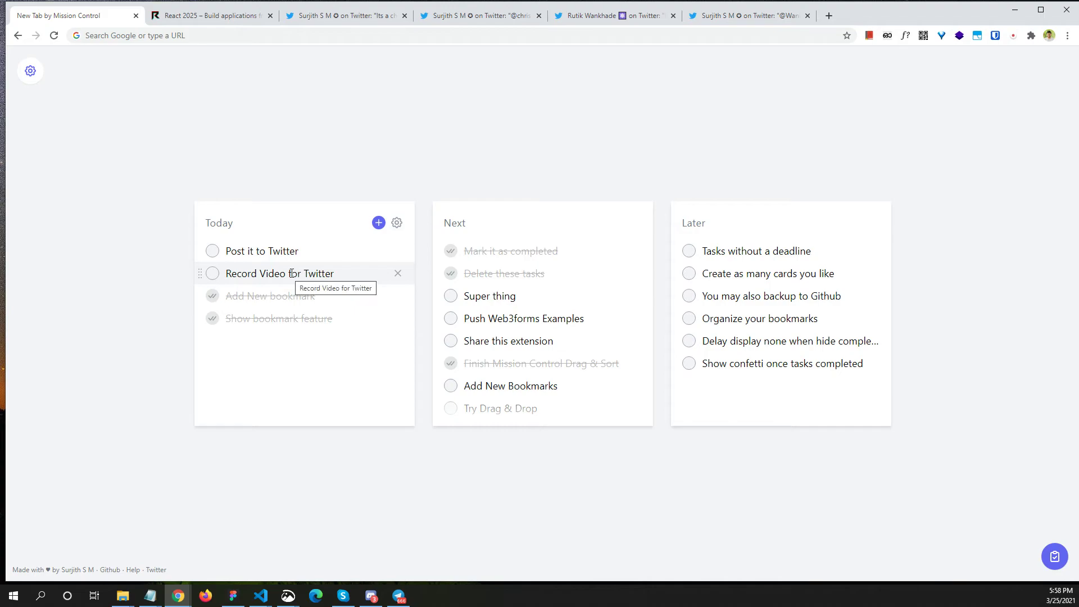
click(213, 274)
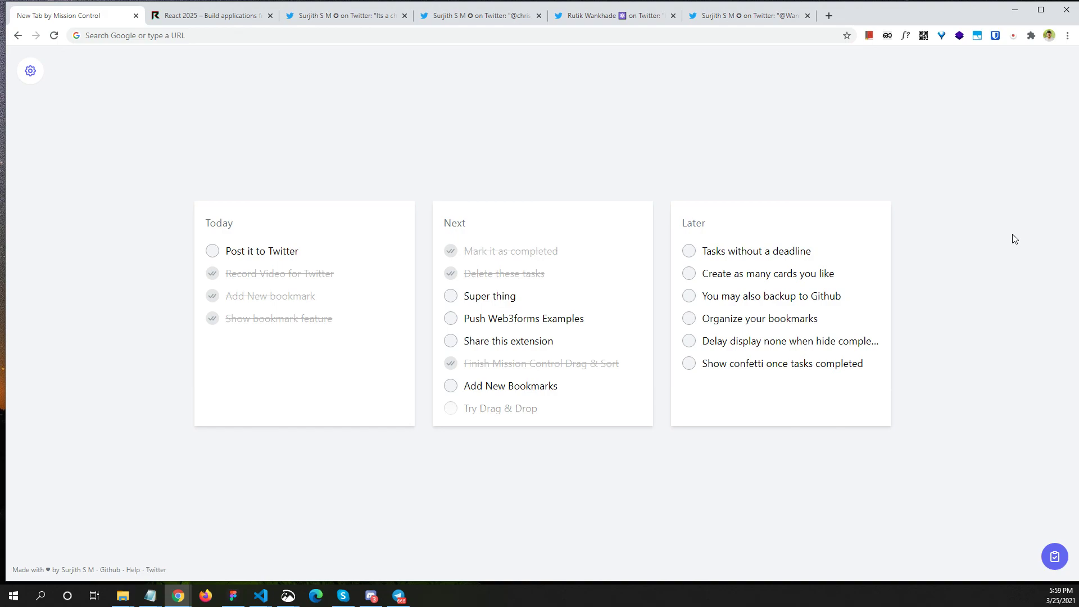
click(1054, 556)
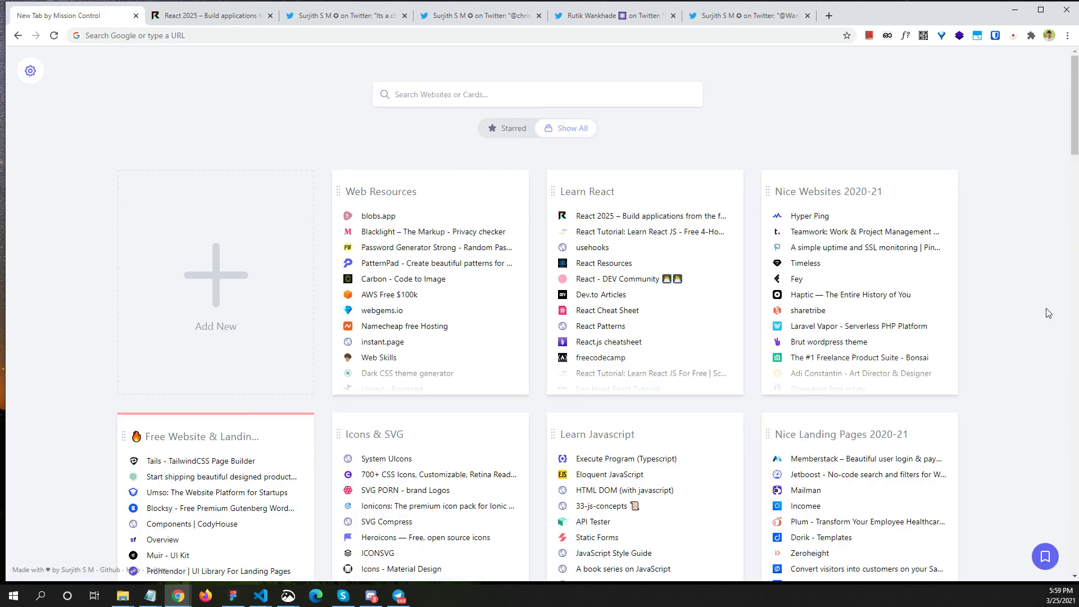